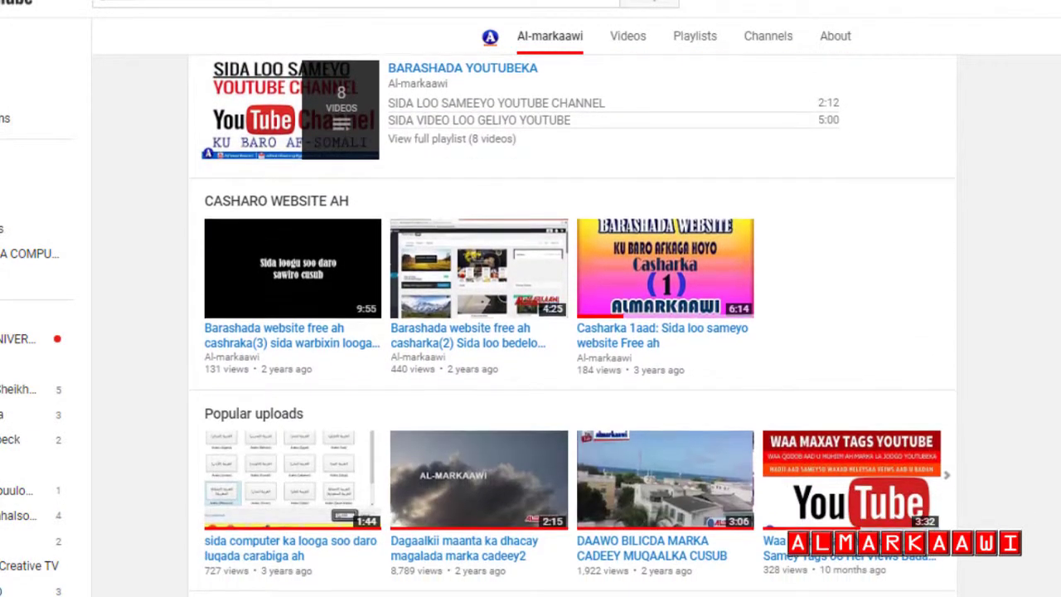
- Start a new section on the channel page with Single playlist as its content
{"action": "left_click", "coordinate": [580, 440]}
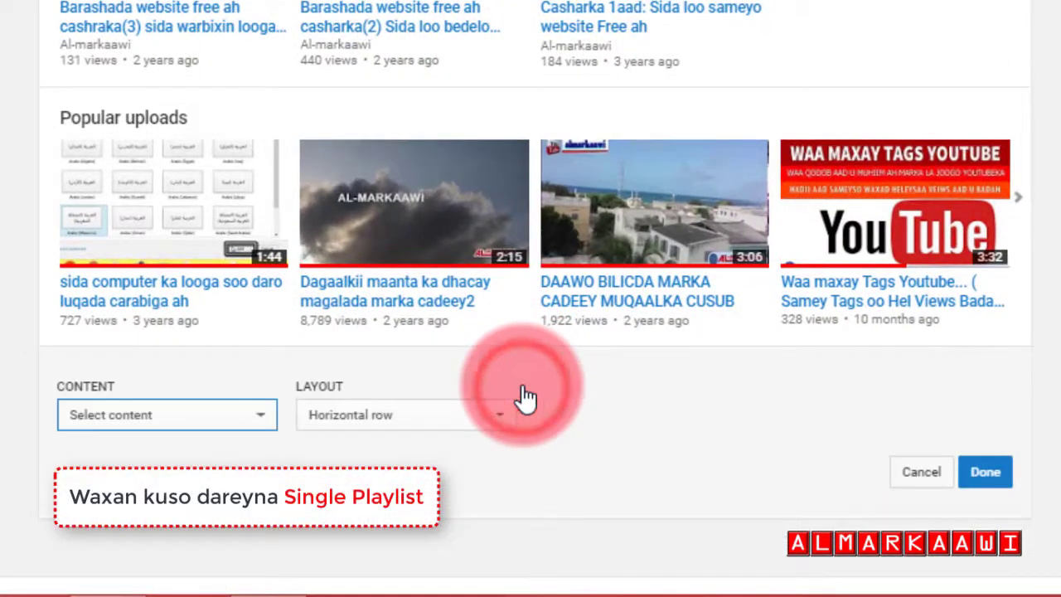
{"action": "left_click", "coordinate": [251, 419]}
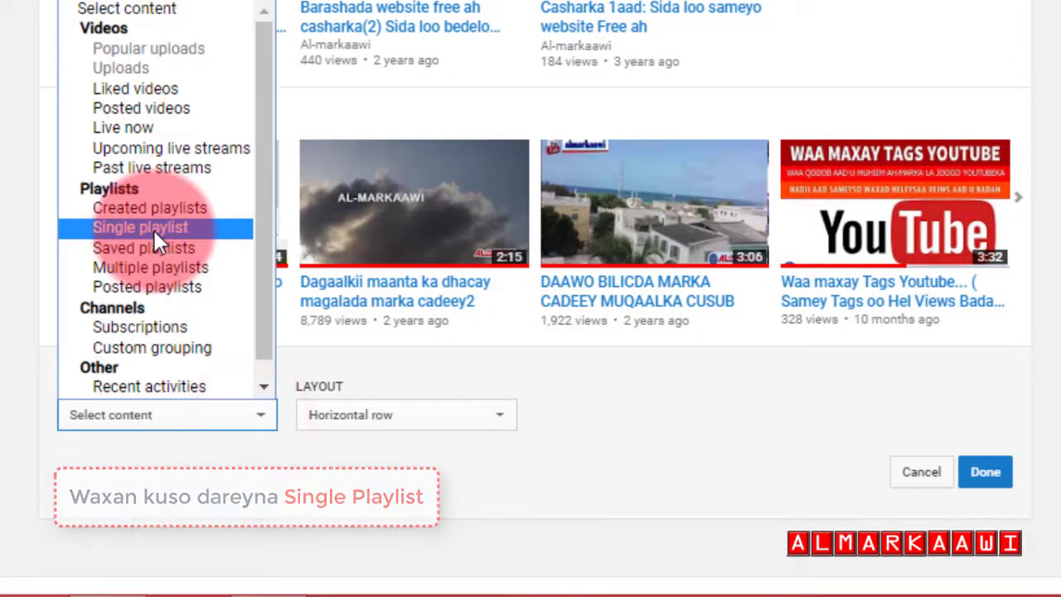
{"action": "left_click", "coordinate": [154, 230]}
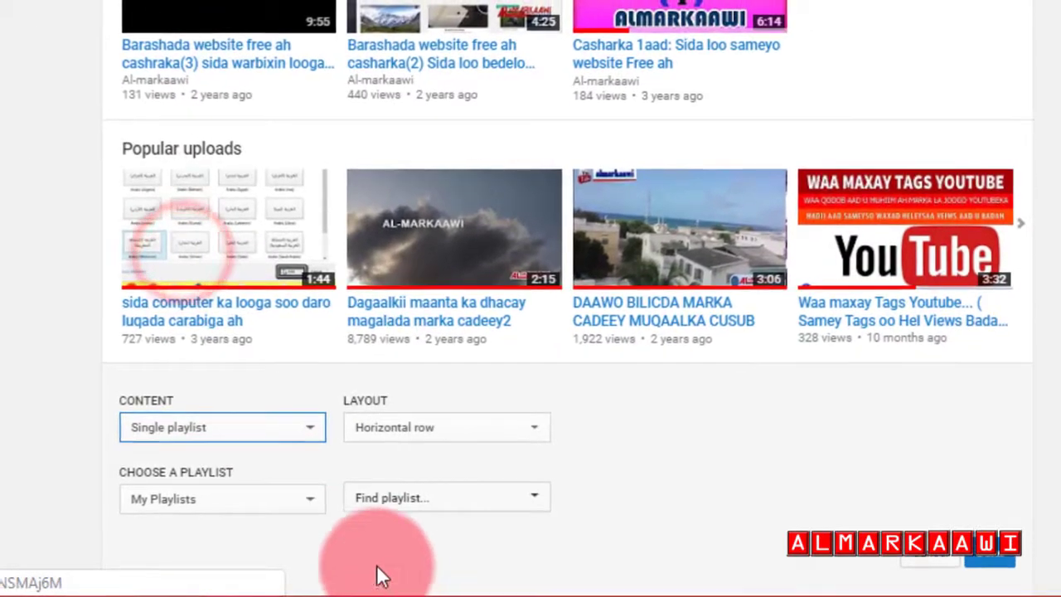
- Choose the CASHARADA COMPUTERKA playlist from My Playlists for the new section and save it
{"action": "left_click", "coordinate": [275, 492]}
{"action": "left_click", "coordinate": [304, 497]}
{"action": "left_click", "coordinate": [379, 498]}
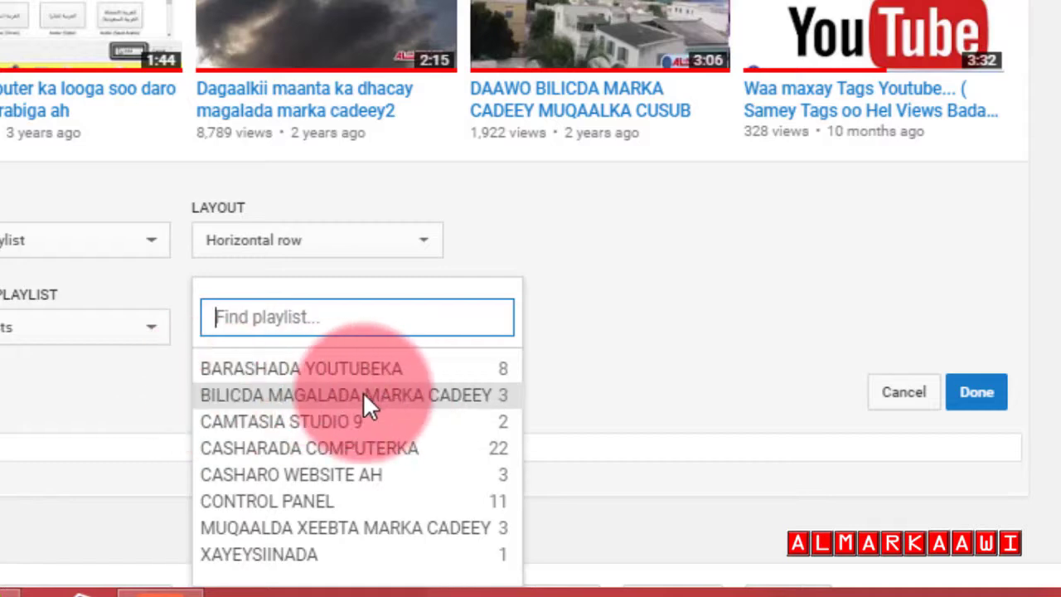
{"action": "left_click", "coordinate": [418, 447]}
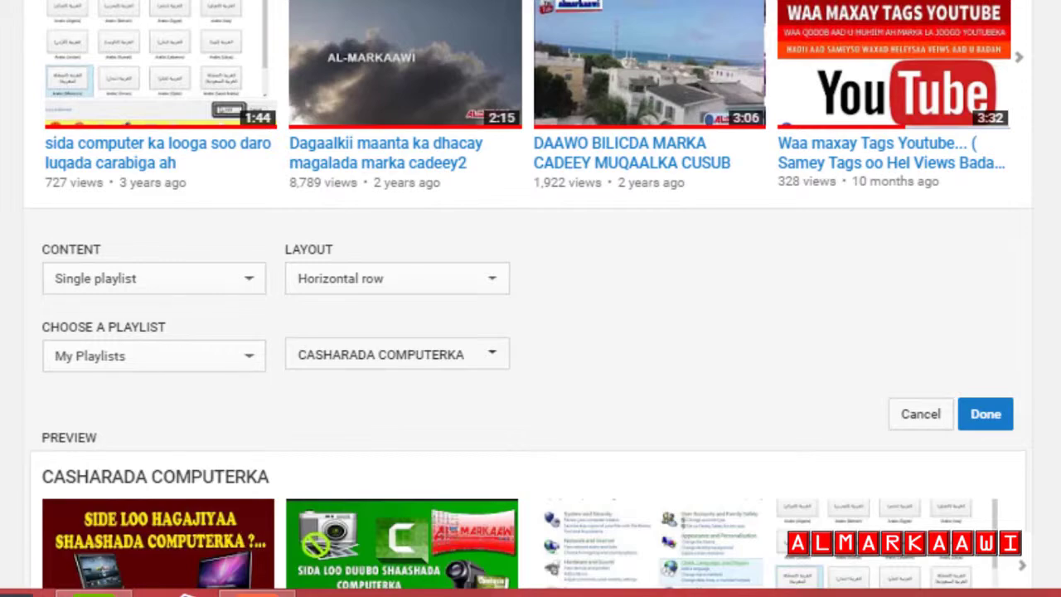
{"action": "scroll", "coordinate": [531, 298], "scroll_direction": "down", "scroll_amount": 2}
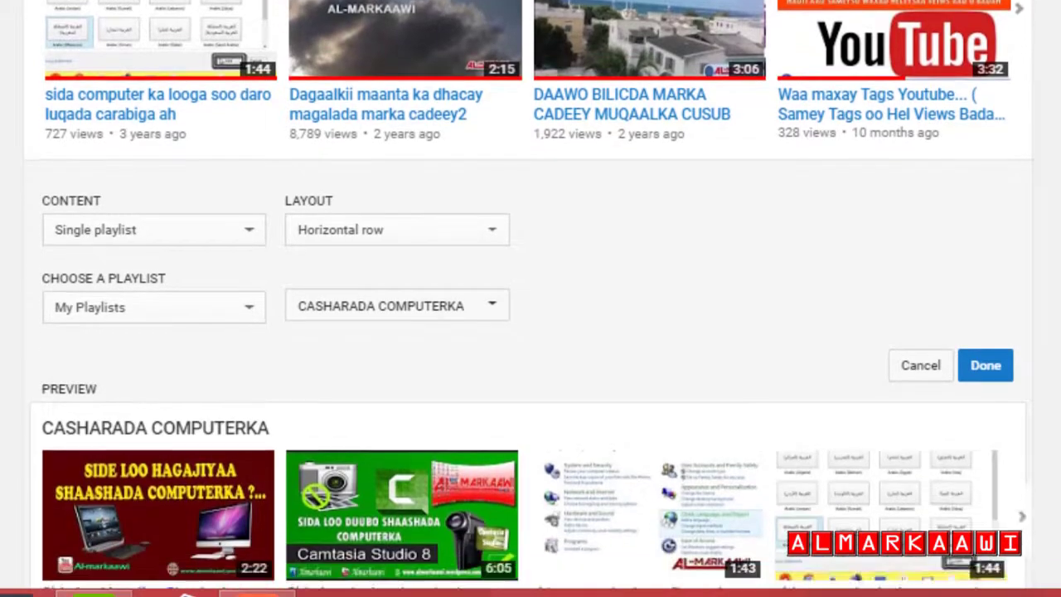
{"action": "scroll", "coordinate": [531, 298], "scroll_direction": "up", "scroll_amount": 8}
{"action": "scroll", "coordinate": [530, 299], "scroll_direction": "down", "scroll_amount": 1}
{"action": "scroll", "coordinate": [531, 298], "scroll_direction": "down", "scroll_amount": 7}
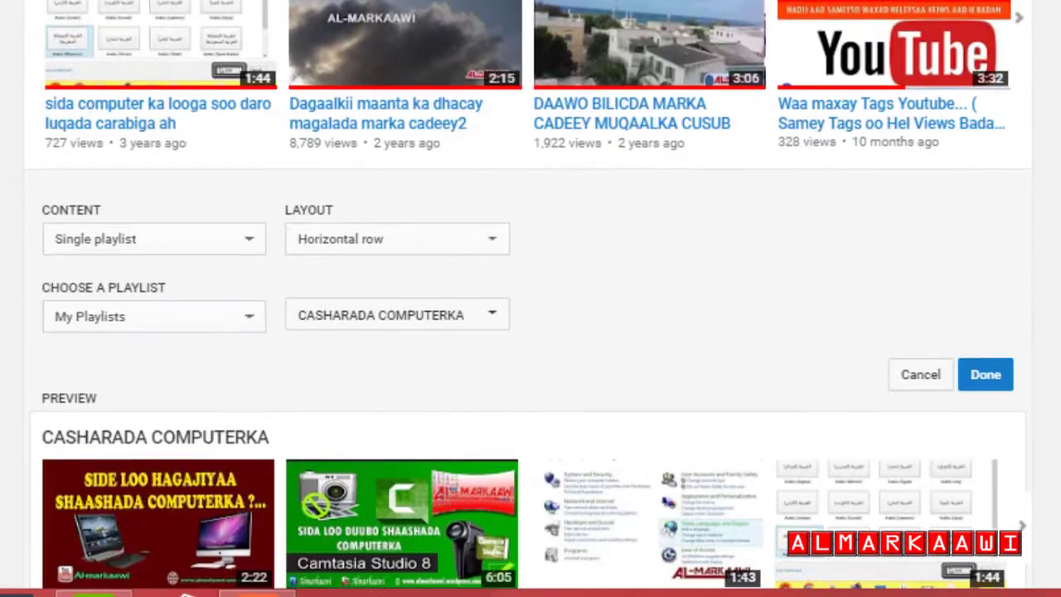
{"action": "left_click", "coordinate": [983, 281]}
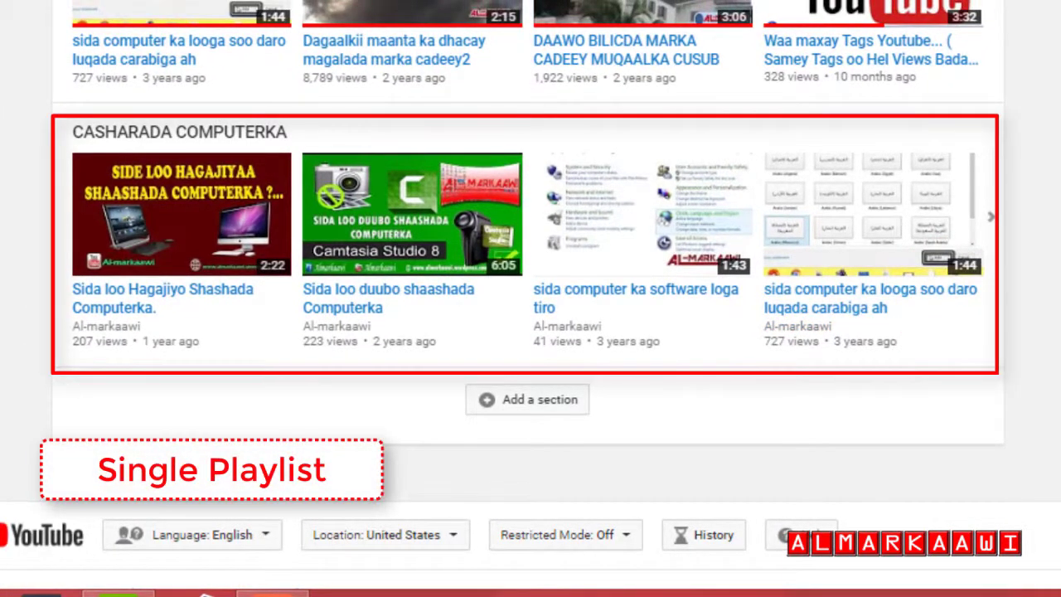
- Move the CASHARADA COMPUTERKA section up the channel page until it sits directly below the CASHARO YOTUBE AH section
{"action": "scroll", "coordinate": [531, 299], "scroll_direction": "up", "scroll_amount": 3}
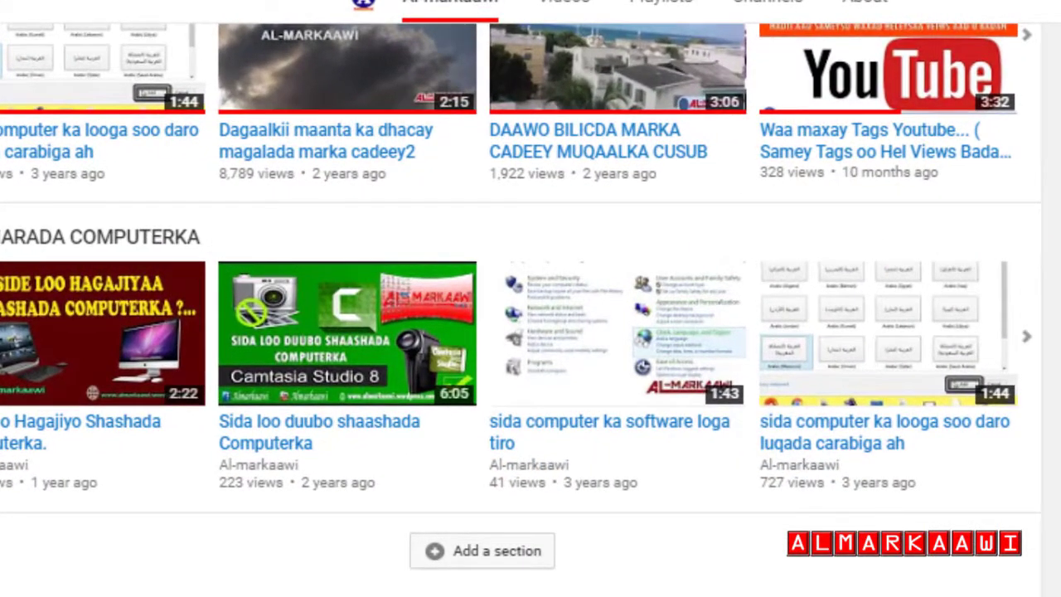
{"action": "scroll", "coordinate": [974, 398], "scroll_direction": "up", "scroll_amount": 2}
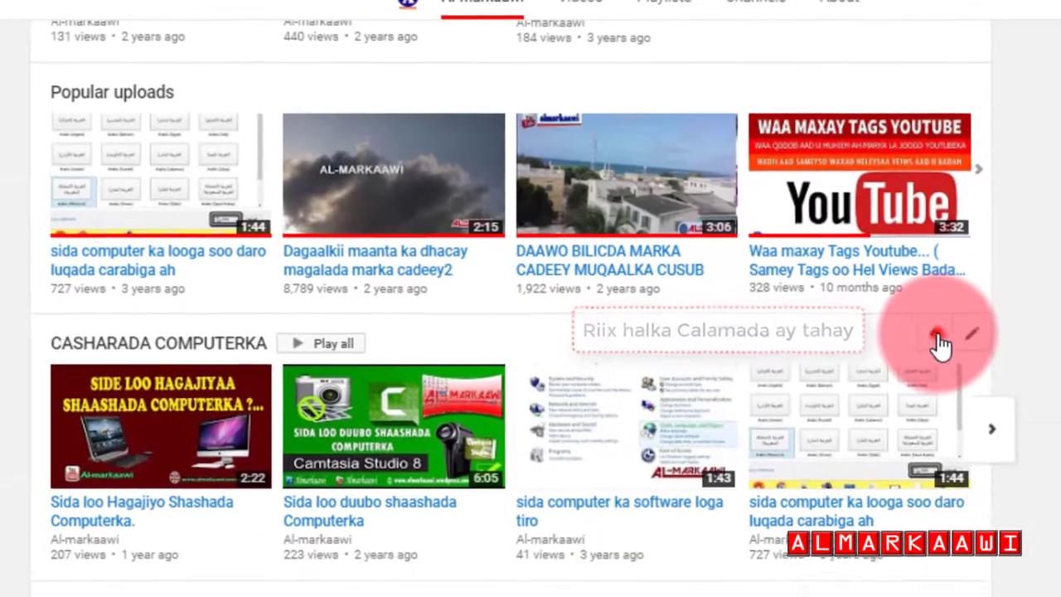
{"action": "left_click", "coordinate": [976, 388]}
{"action": "scroll", "coordinate": [522, 298], "scroll_direction": "up", "scroll_amount": 2}
{"action": "scroll", "coordinate": [514, 307], "scroll_direction": "down", "scroll_amount": 1}
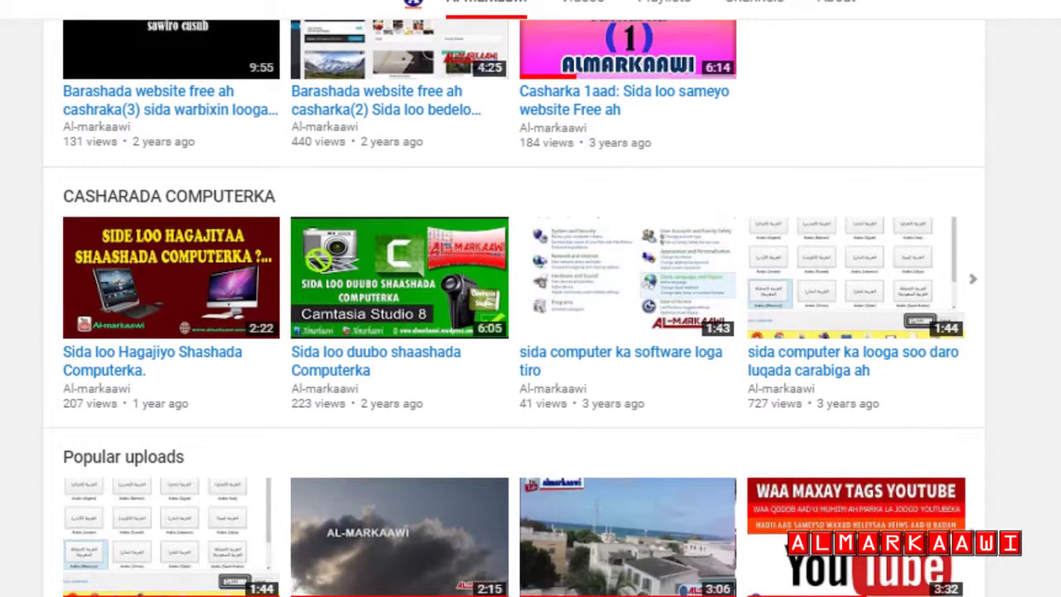
{"action": "scroll", "coordinate": [514, 306], "scroll_direction": "up", "scroll_amount": 1}
{"action": "left_click", "coordinate": [917, 294]}
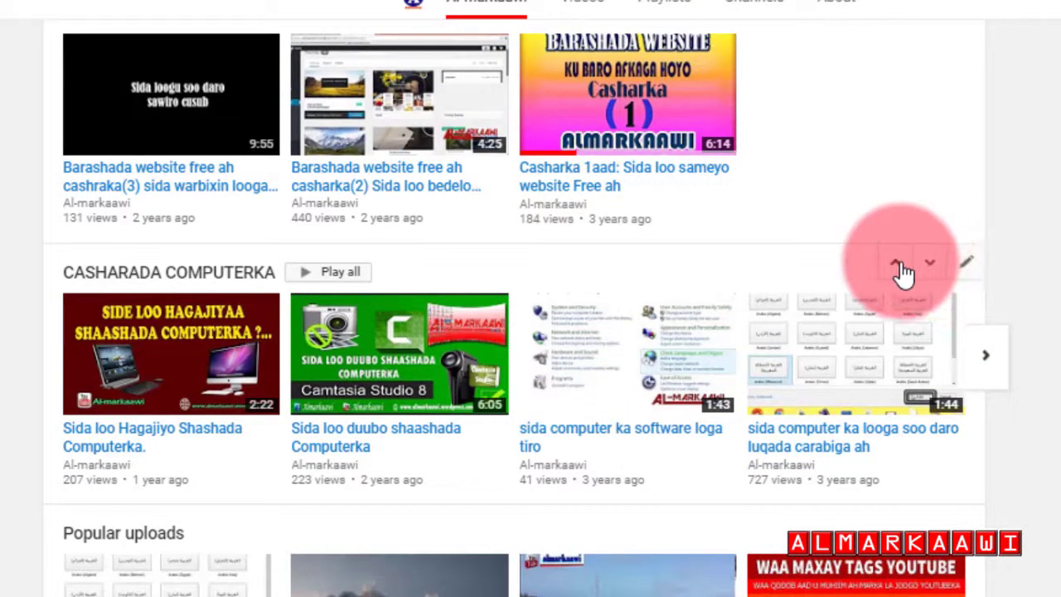
{"action": "left_click", "coordinate": [900, 263]}
{"action": "scroll", "coordinate": [513, 306], "scroll_direction": "up", "scroll_amount": 4}
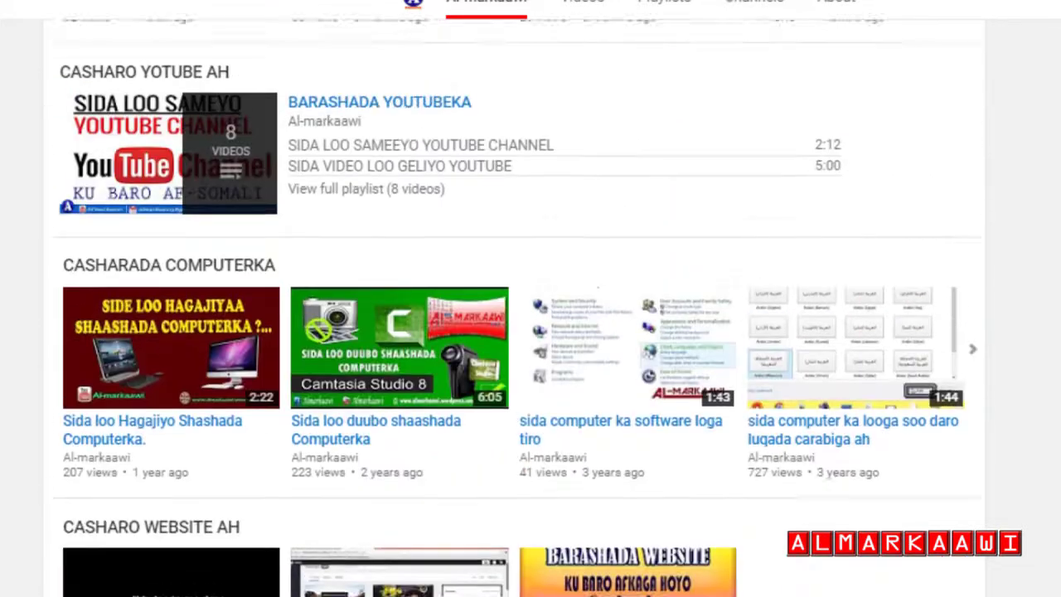
- Edit the CASHARO YOTUBE AH section and open its playlist selection for adding playlists
{"action": "scroll", "coordinate": [514, 306], "scroll_direction": "up", "scroll_amount": 1}
{"action": "left_click", "coordinate": [937, 263]}
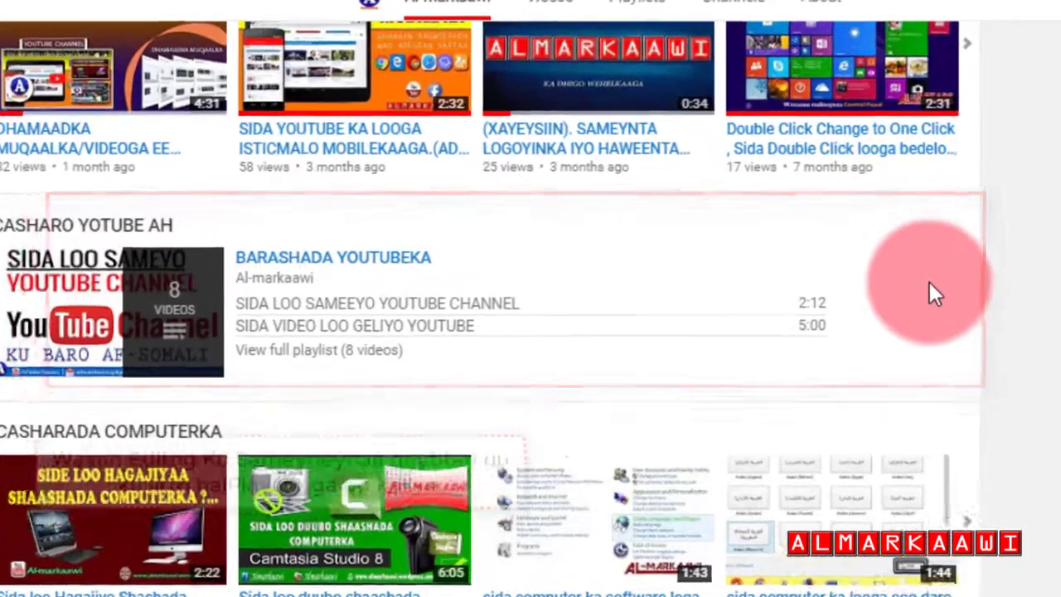
{"action": "mouse_move", "coordinate": [941, 209]}
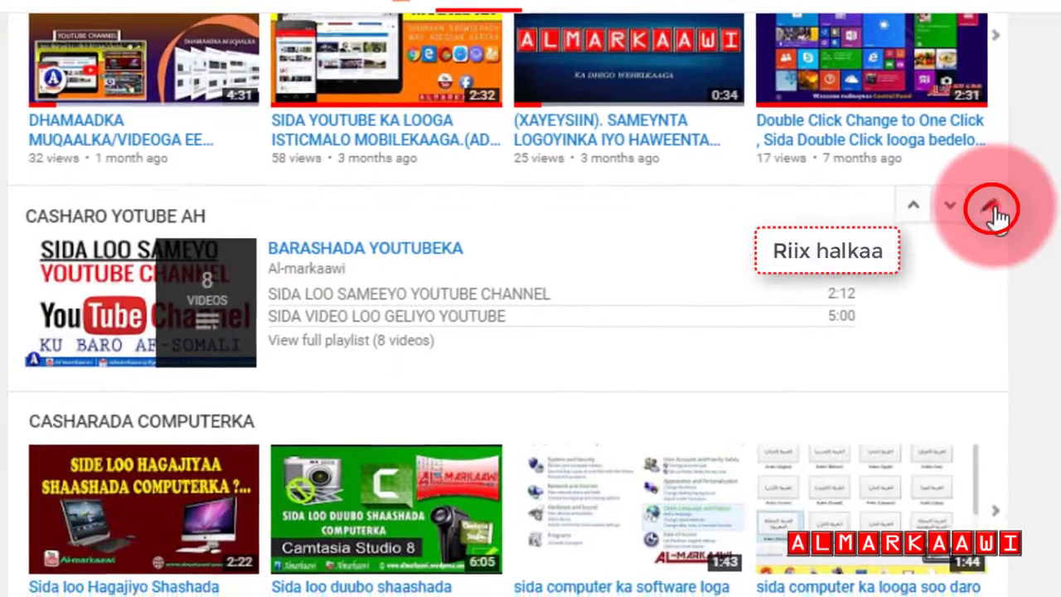
{"action": "left_click", "coordinate": [939, 259]}
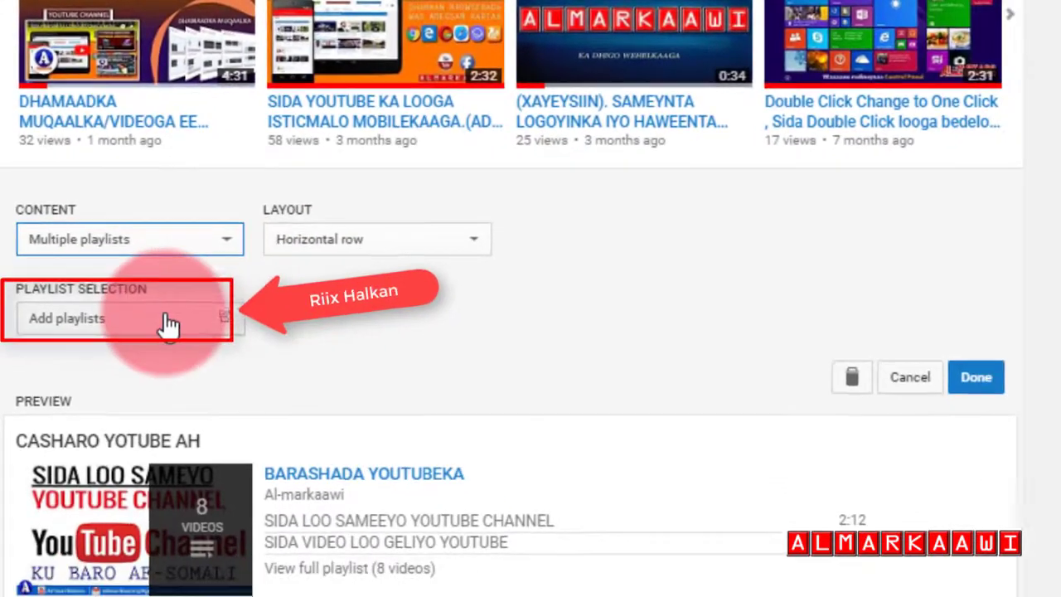
{"action": "left_click", "coordinate": [169, 354]}
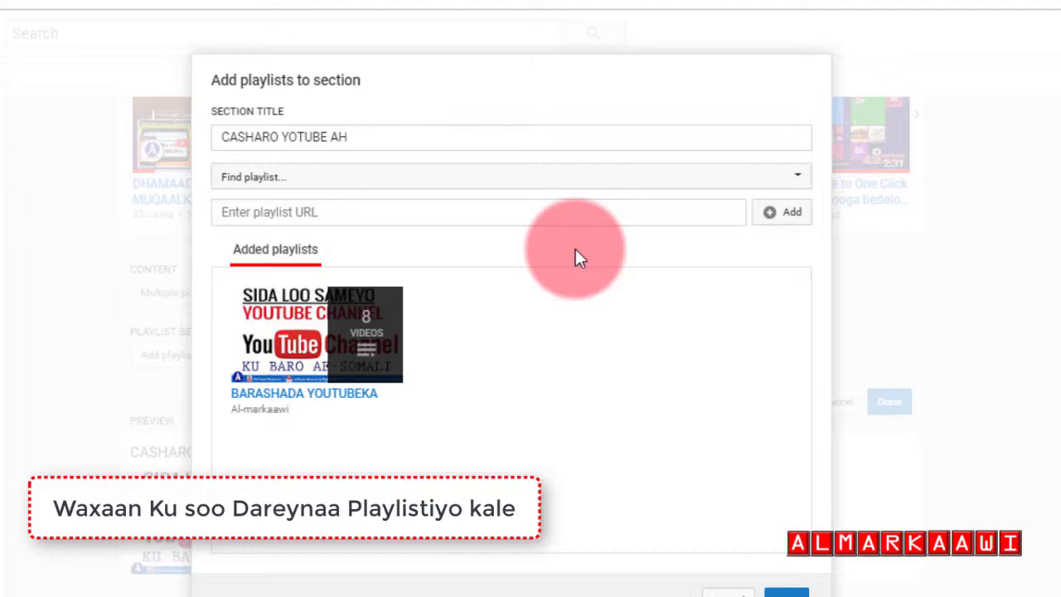
- Add the playlists BILICDA MAGALADA MARKA CADEEY, CASHARADA COMPUTERKA and XAYEYSIINADA to the CASHARO YOTUBE AH section
{"action": "left_click", "coordinate": [344, 176]}
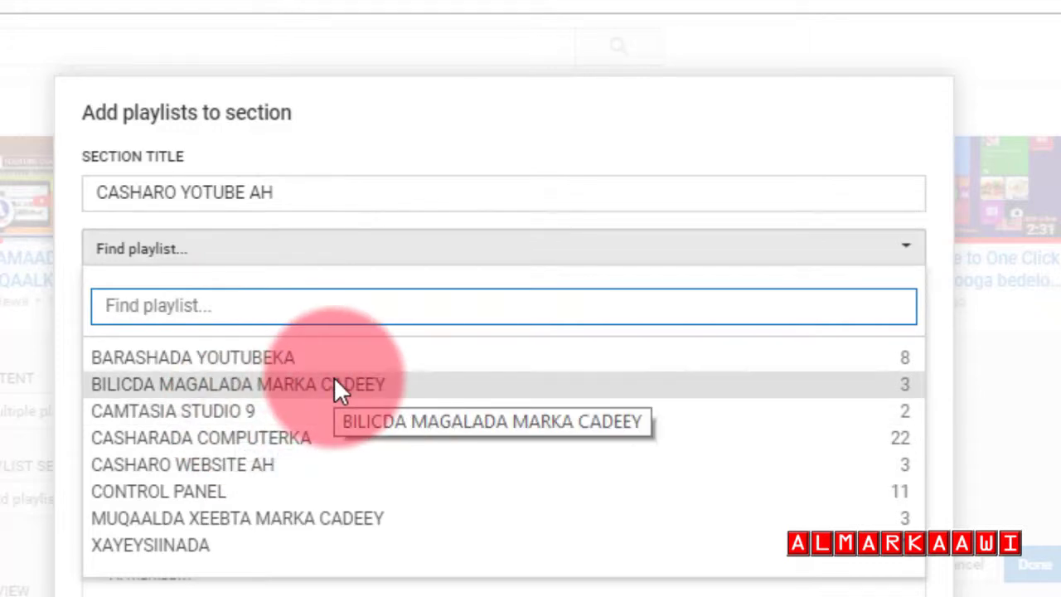
{"action": "left_click", "coordinate": [333, 386]}
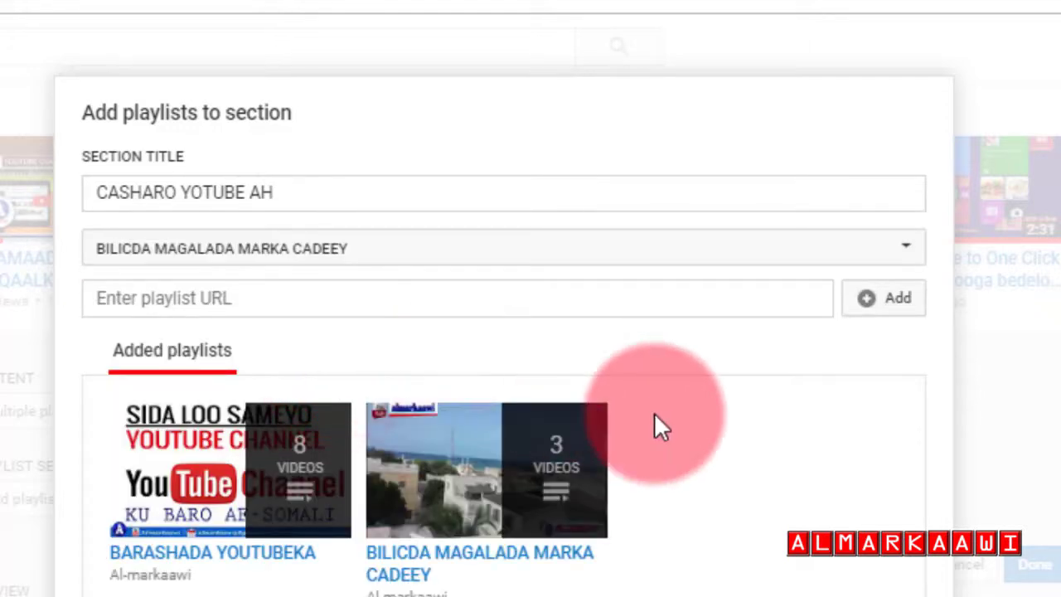
{"action": "left_click", "coordinate": [849, 258]}
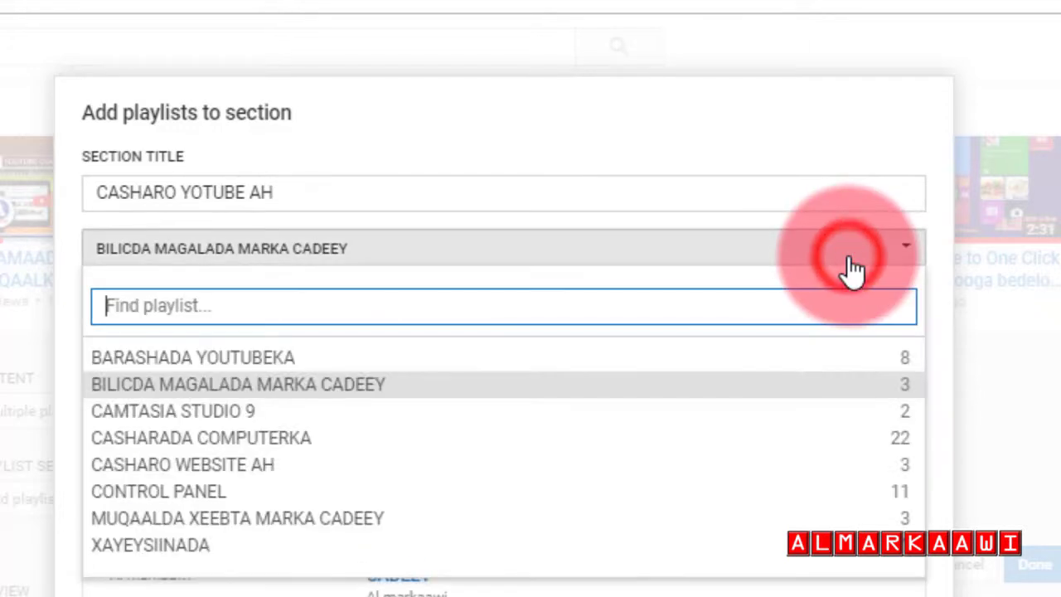
{"action": "left_click", "coordinate": [196, 439]}
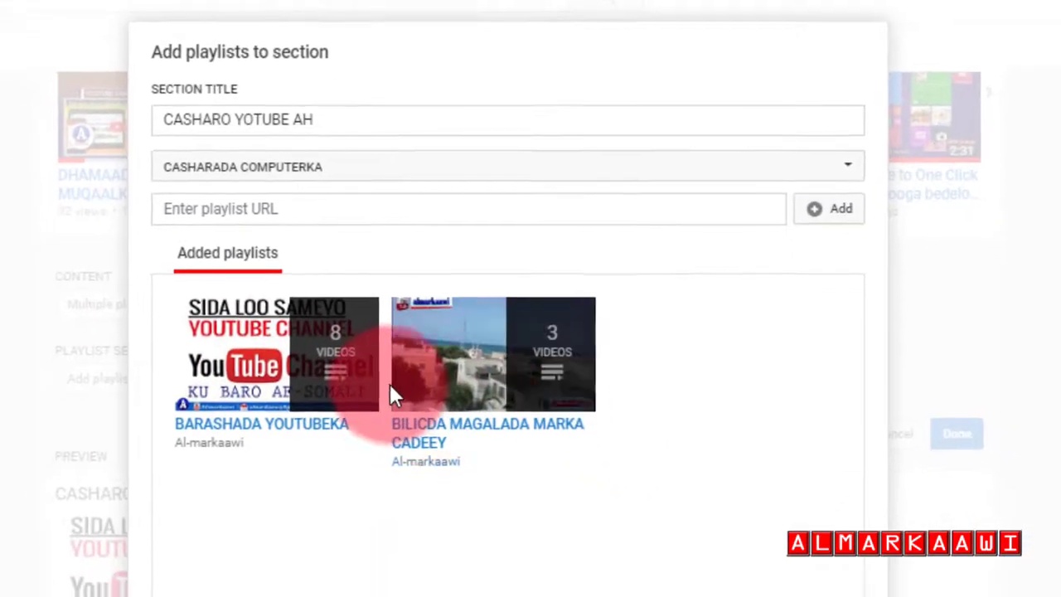
{"action": "left_click", "coordinate": [823, 173]}
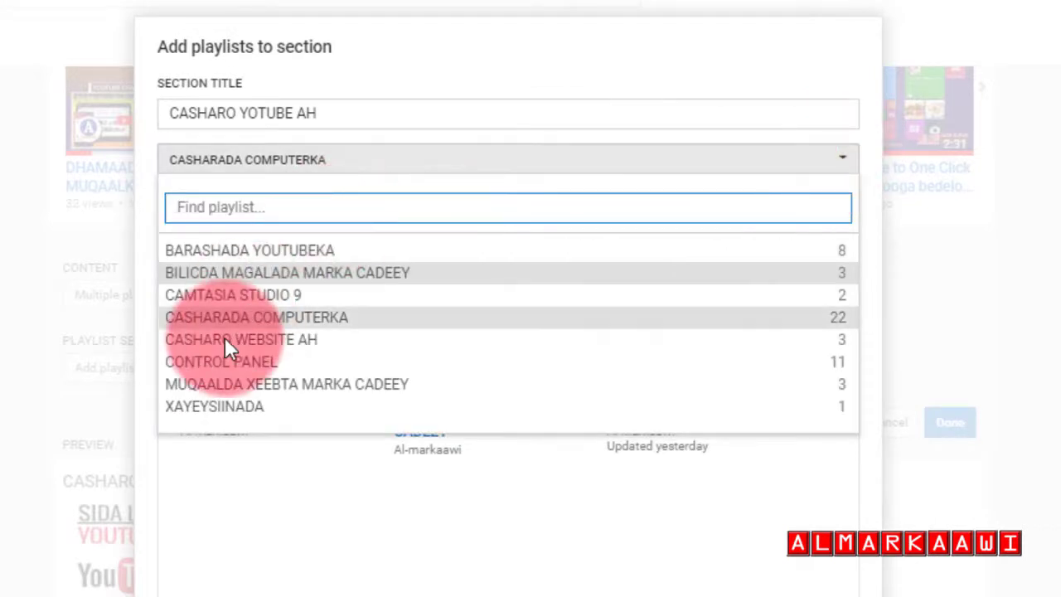
{"action": "left_click", "coordinate": [267, 406]}
- Rename the multiple-playlist section as PLAYLISTS KA and save the section changes
{"action": "left_click", "coordinate": [287, 128]}
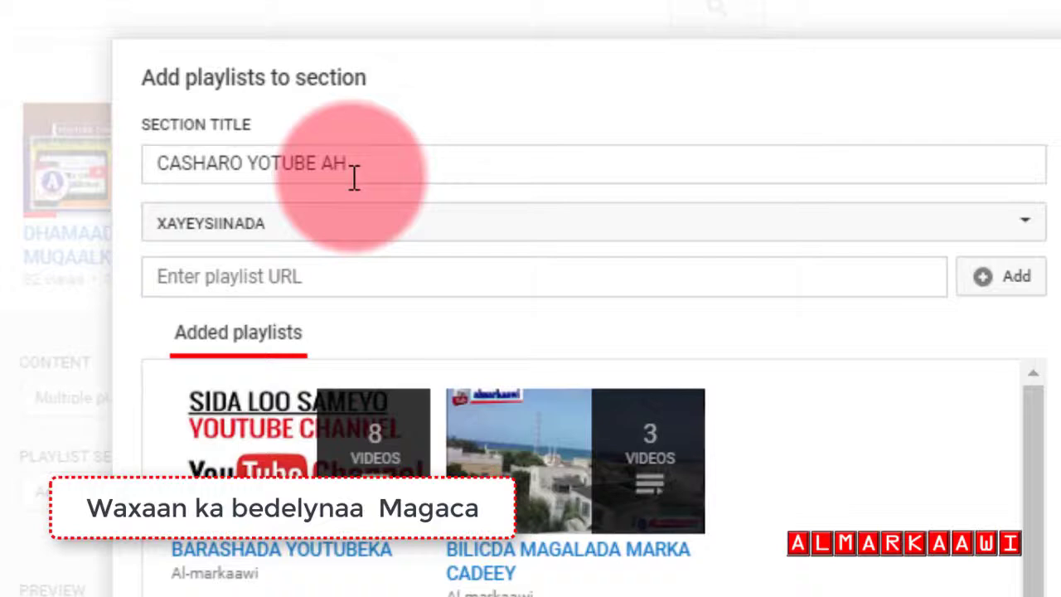
{"action": "left_click", "coordinate": [369, 166]}
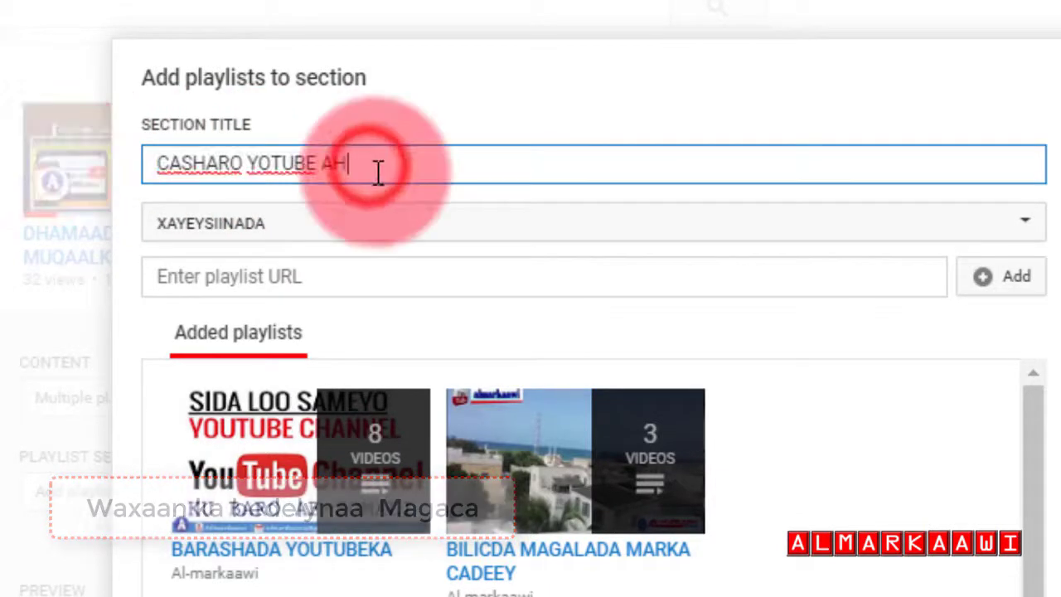
{"action": "left_click_drag", "start_coordinate": [369, 166], "coordinate": [170, 169]}
{"action": "key", "text": "BackSpace"}
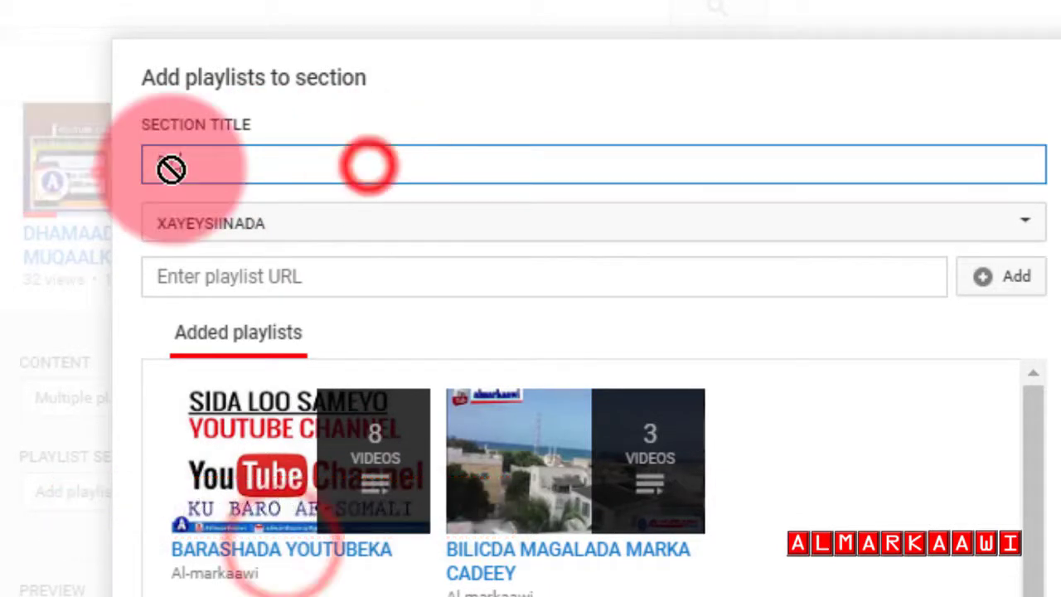
{"action": "type", "text": "PLAYLISTS KA"}
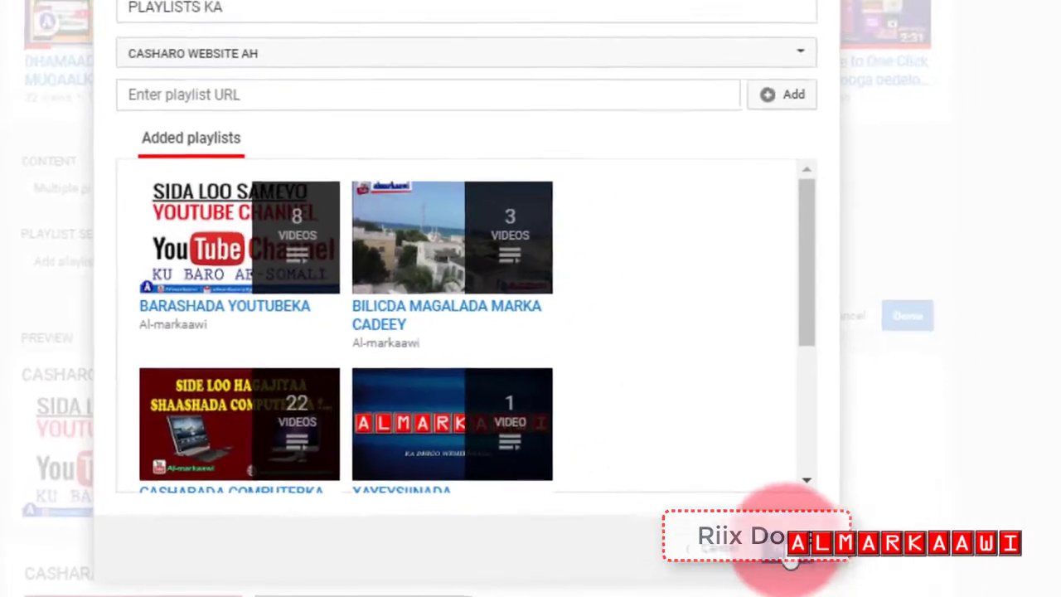
{"action": "left_click", "coordinate": [986, 525]}
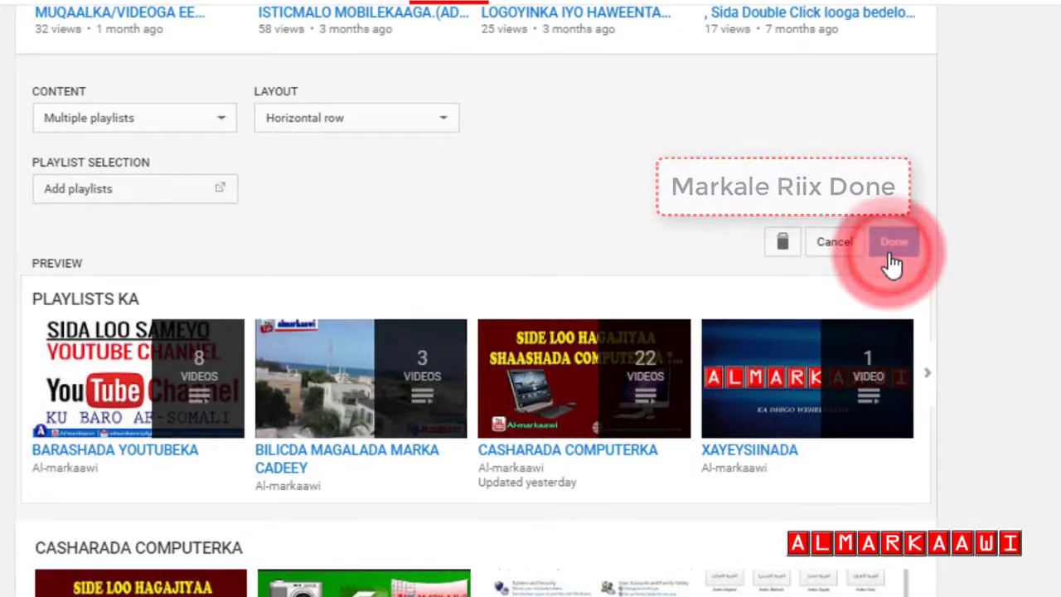
{"action": "left_click", "coordinate": [894, 242]}
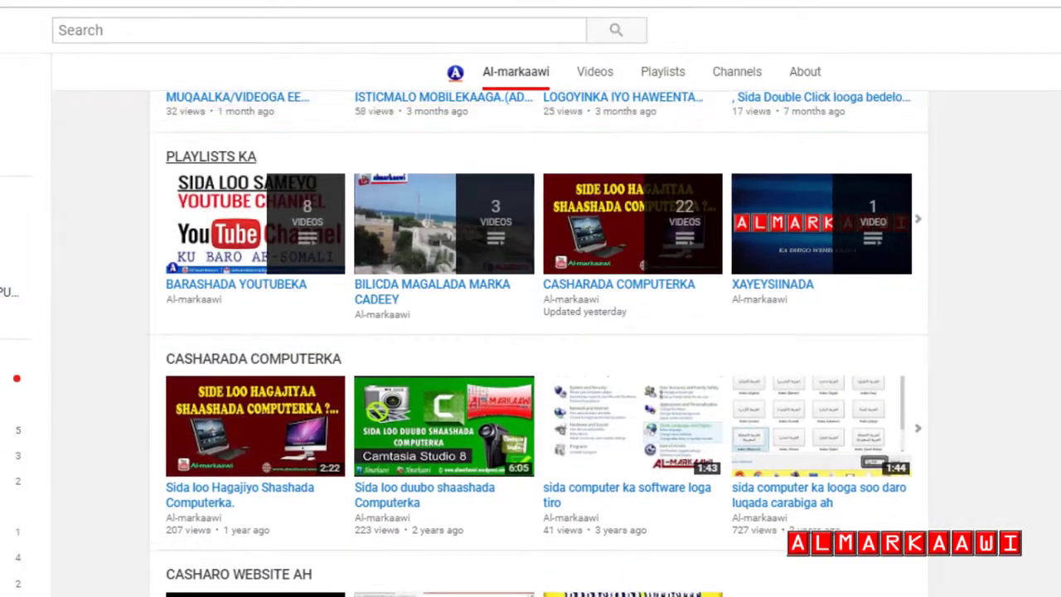
- Delete the Popular uploads section from the channel page
{"action": "scroll", "coordinate": [539, 331], "scroll_direction": "up", "scroll_amount": 4}
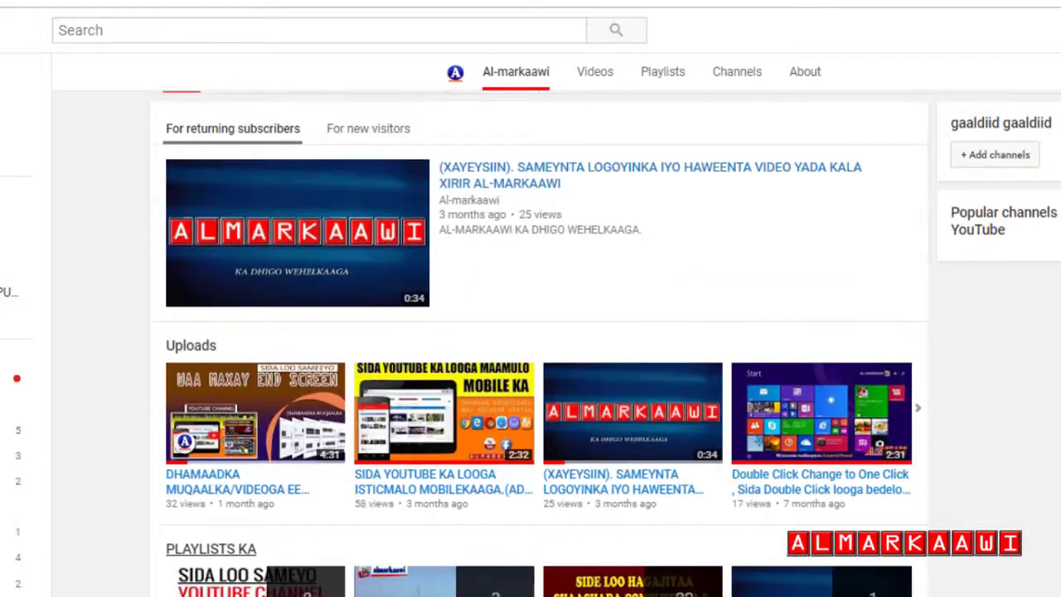
{"action": "scroll", "coordinate": [539, 331], "scroll_direction": "down", "scroll_amount": 4}
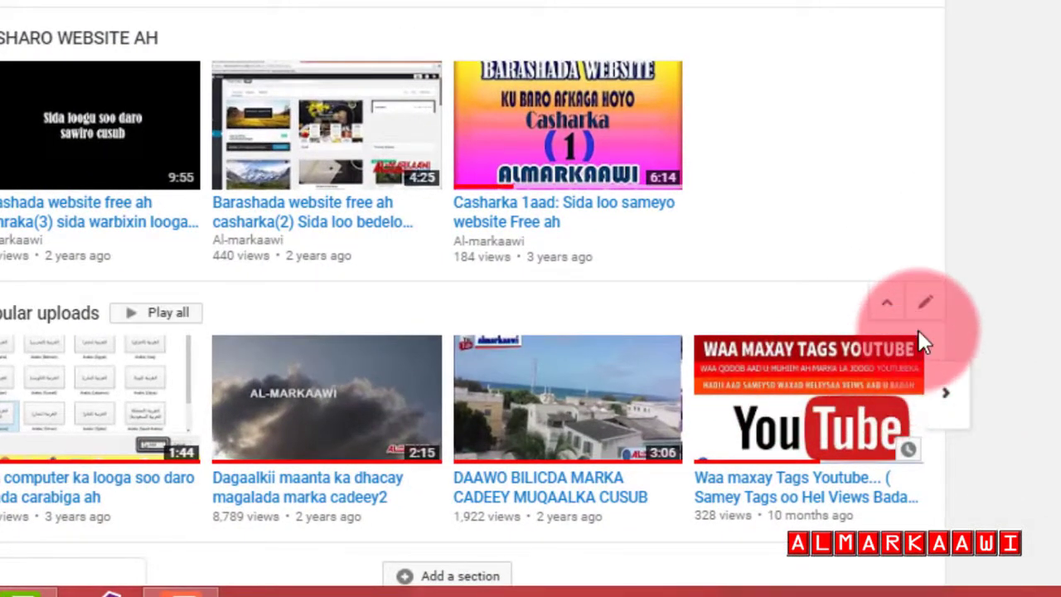
{"action": "left_click", "coordinate": [928, 309]}
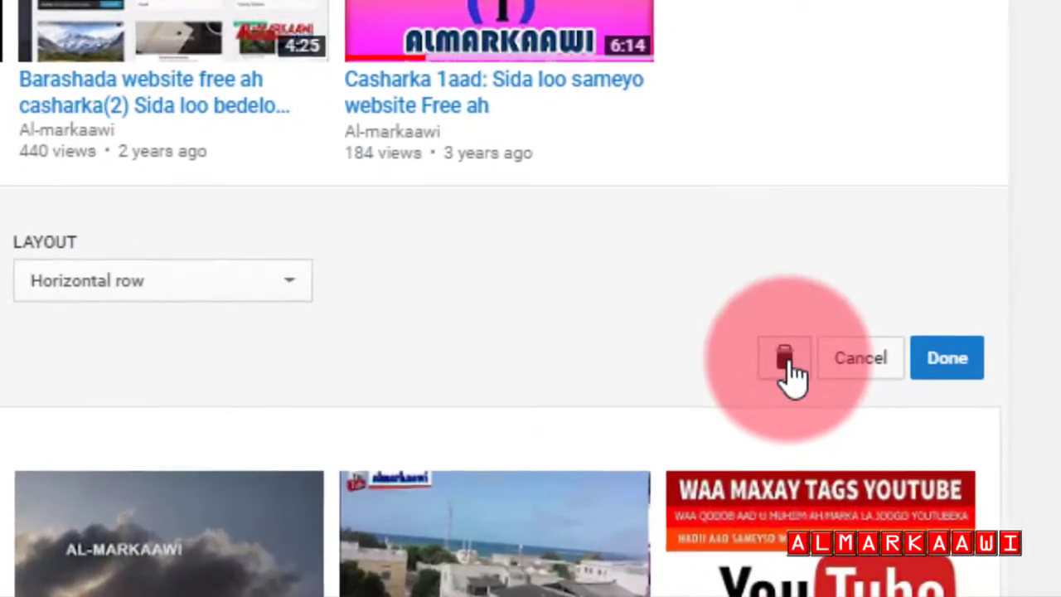
{"action": "left_click", "coordinate": [779, 356]}
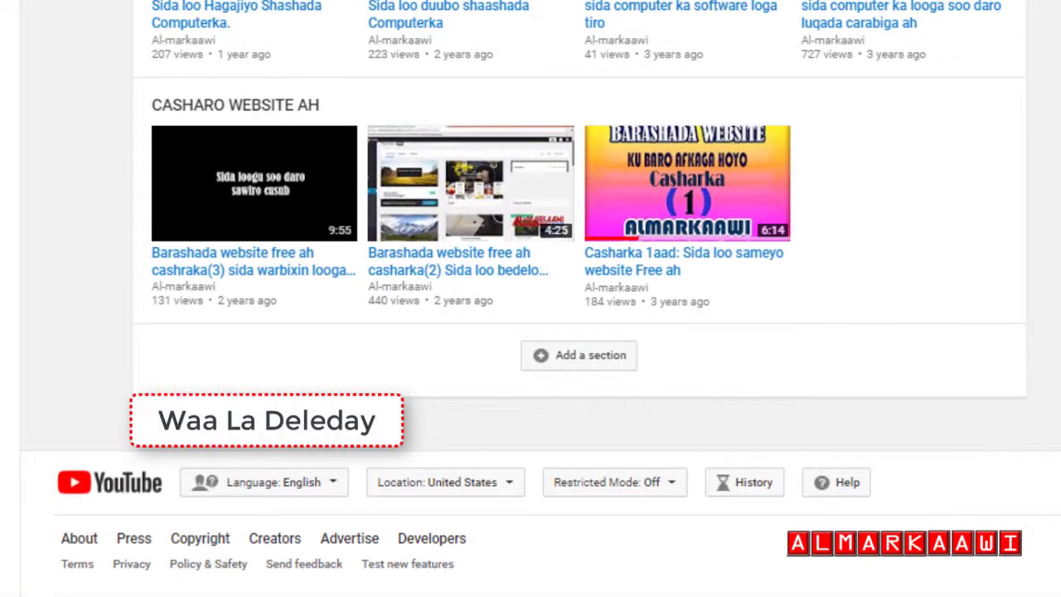
{"action": "scroll", "coordinate": [530, 299], "scroll_direction": "up", "scroll_amount": 5}
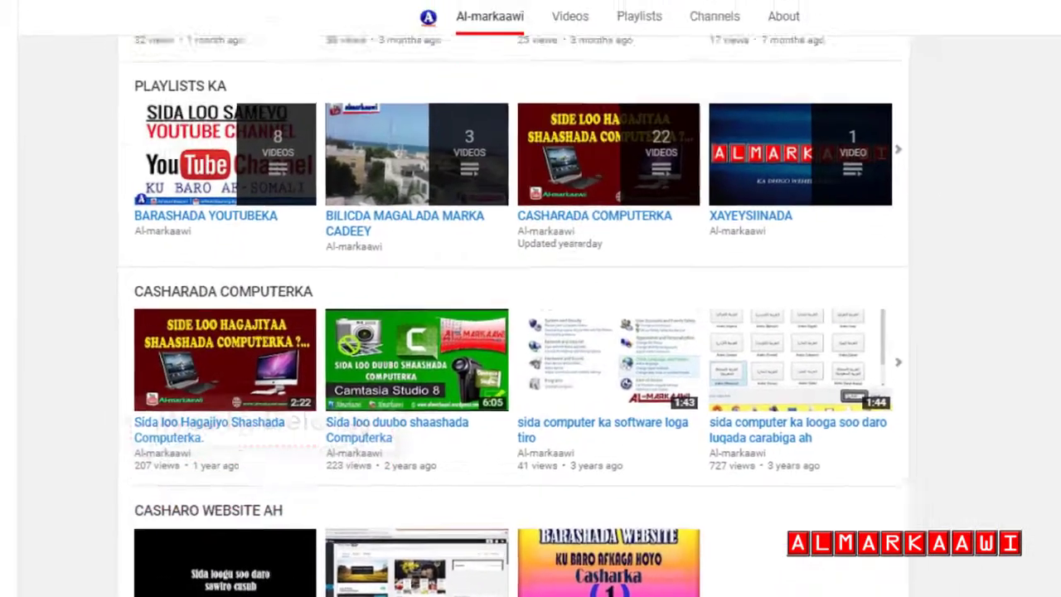
{"action": "scroll", "coordinate": [531, 331], "scroll_direction": "up", "scroll_amount": 3}
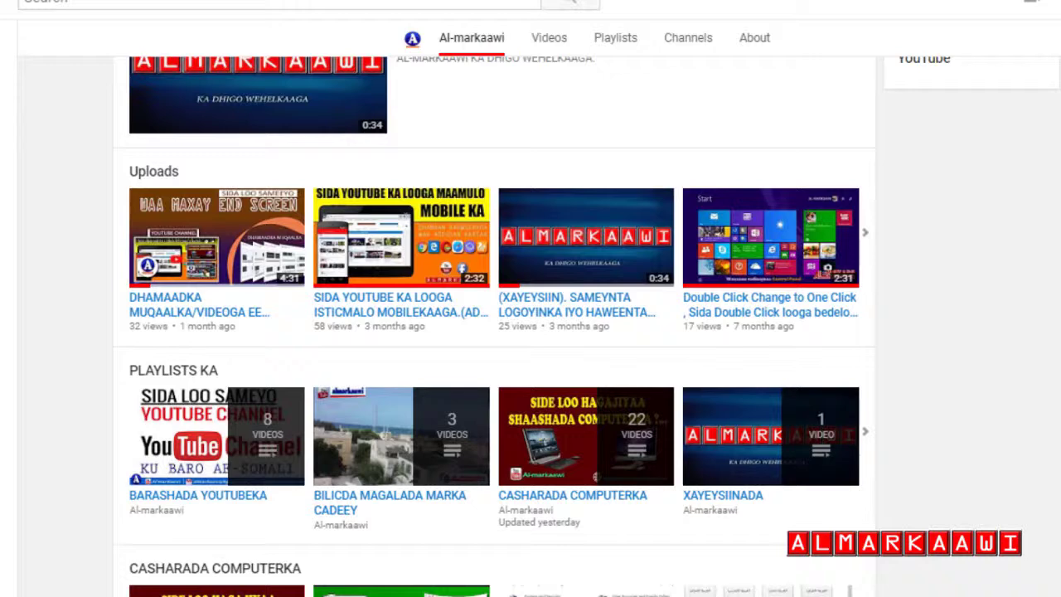
{"action": "scroll", "coordinate": [530, 332], "scroll_direction": "down", "scroll_amount": 5}
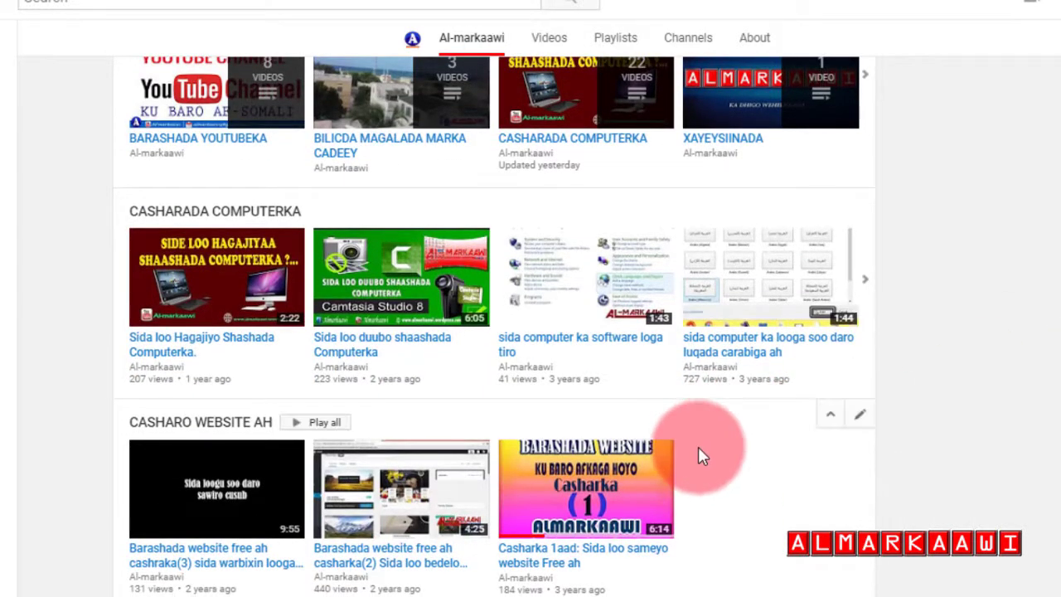
- Move the CASHARO WEBSITE AH section up so it sits above the CASHARADA COMPUTERKA section
{"action": "left_click", "coordinate": [829, 419]}
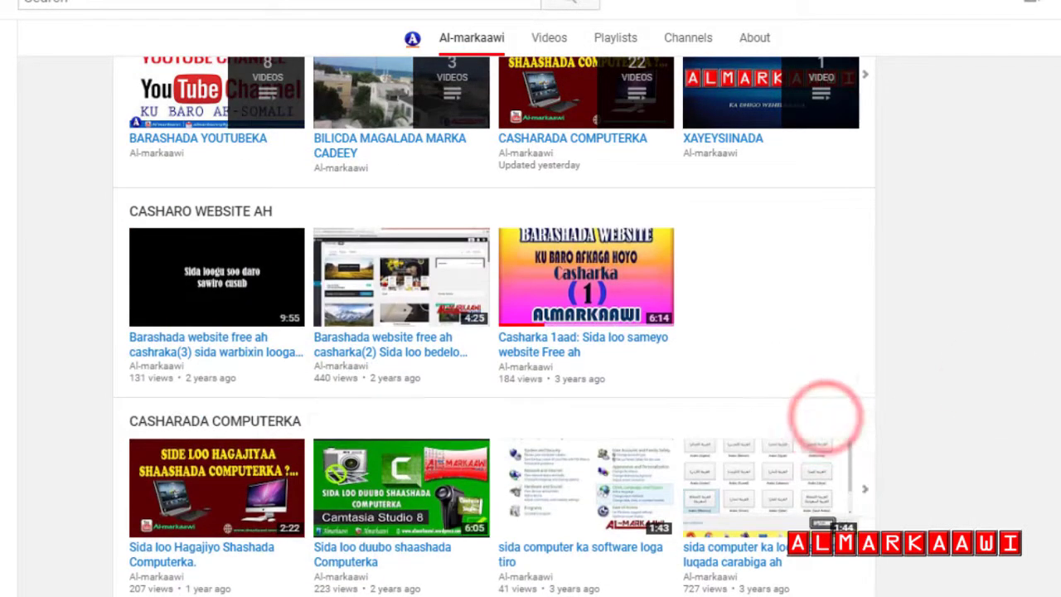
- Open the channel's Videos page and display the uploaded videos in List layout
{"action": "scroll", "coordinate": [494, 325], "scroll_direction": "up", "scroll_amount": 10}
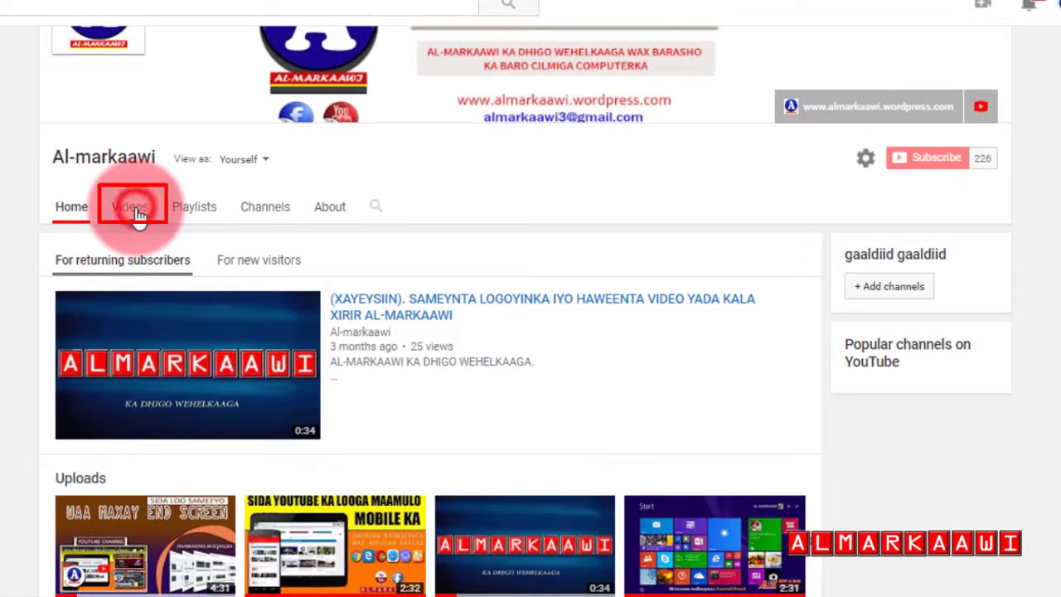
{"action": "left_click", "coordinate": [135, 214]}
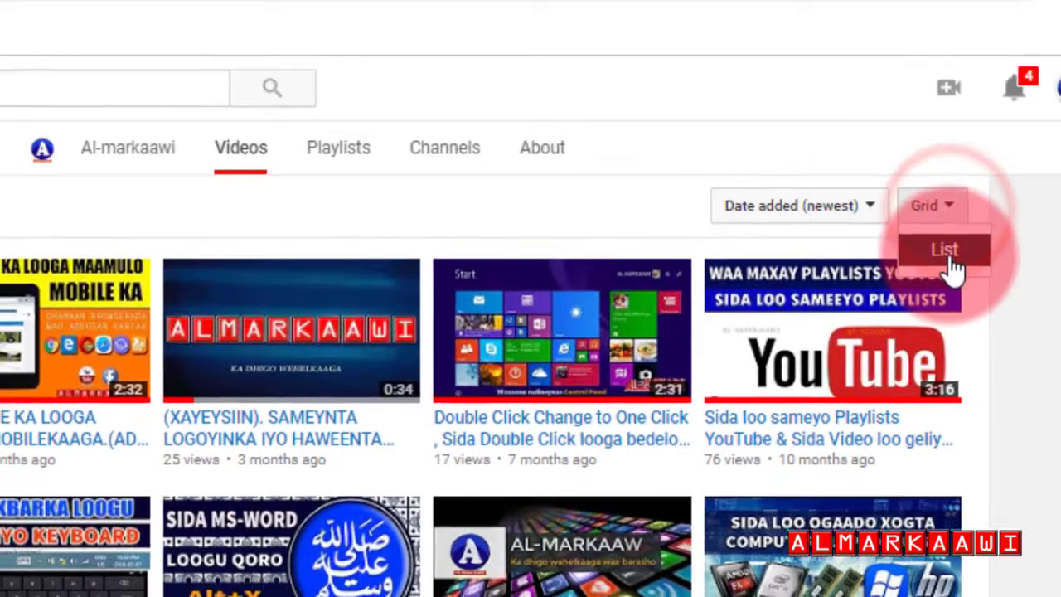
{"action": "left_click", "coordinate": [945, 257]}
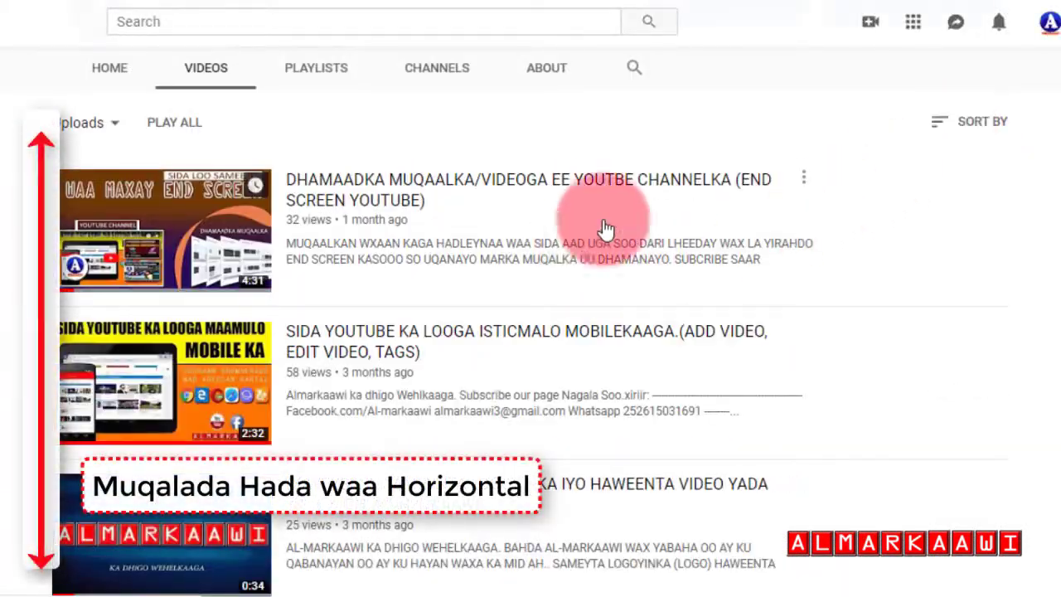
- Return to channel customization and set the uploaded videos' layout to Grid
{"action": "scroll", "coordinate": [1053, 99], "scroll_direction": "up", "scroll_amount": 3}
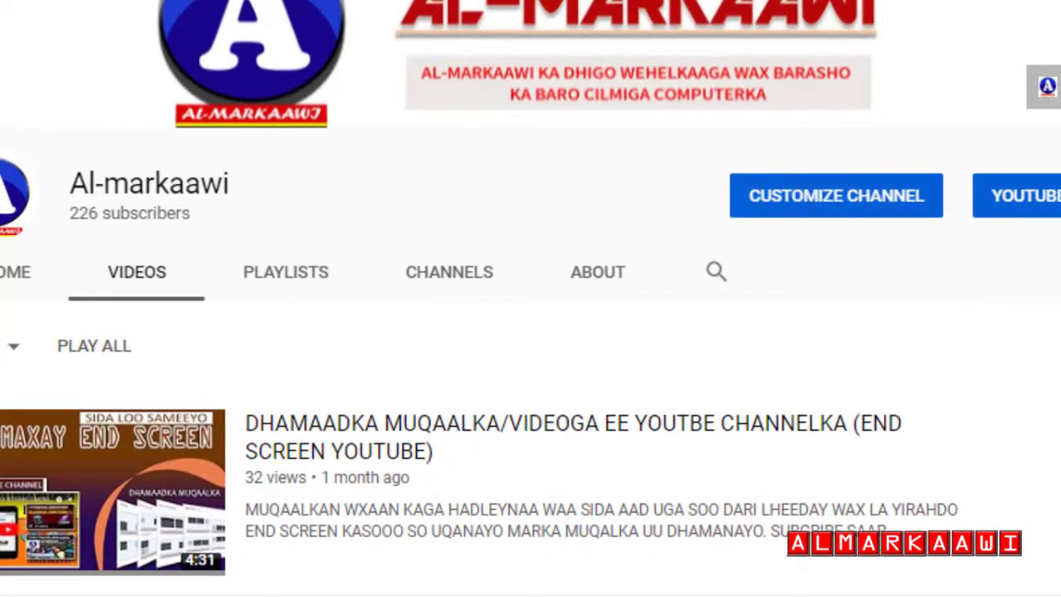
{"action": "left_click", "coordinate": [872, 194]}
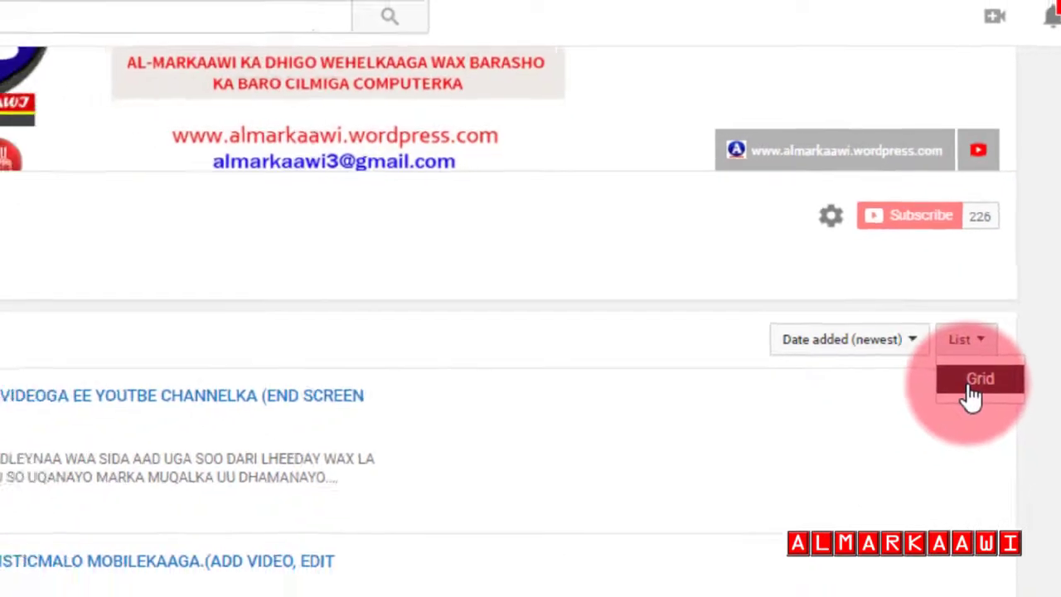
{"action": "left_click", "coordinate": [953, 416]}
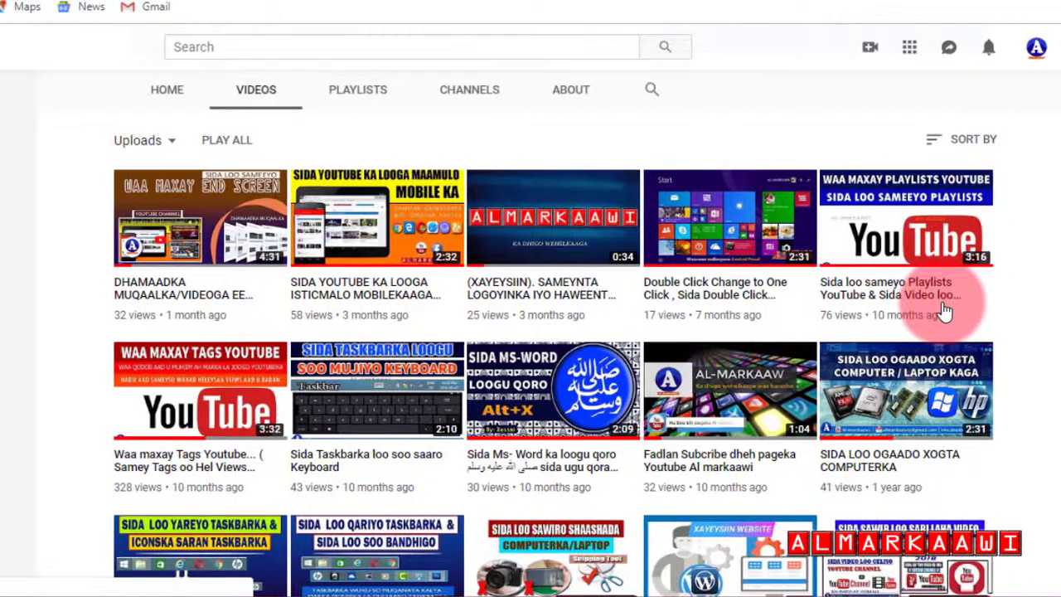
- Go back to channel customization and sort the uploaded videos by Most popular
{"action": "scroll", "coordinate": [1049, 241], "scroll_direction": "up", "scroll_amount": 2}
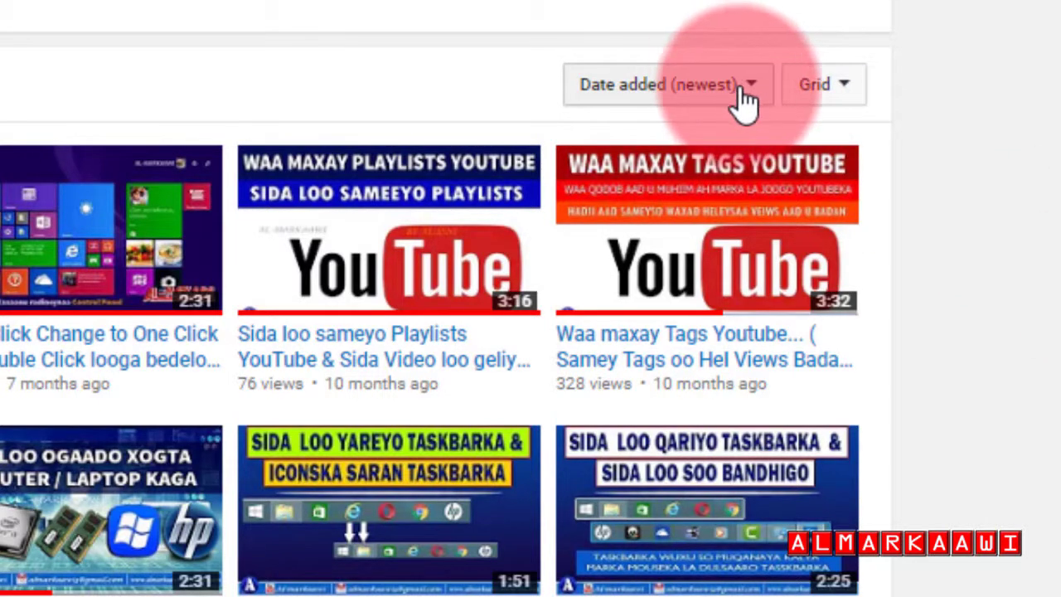
{"action": "left_click", "coordinate": [743, 93]}
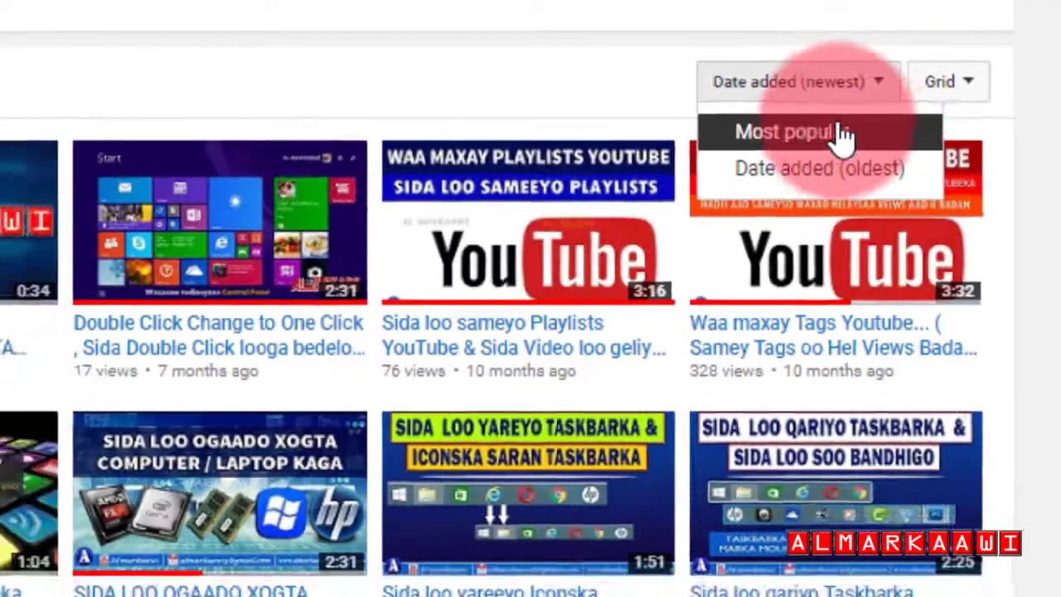
{"action": "left_click", "coordinate": [808, 155]}
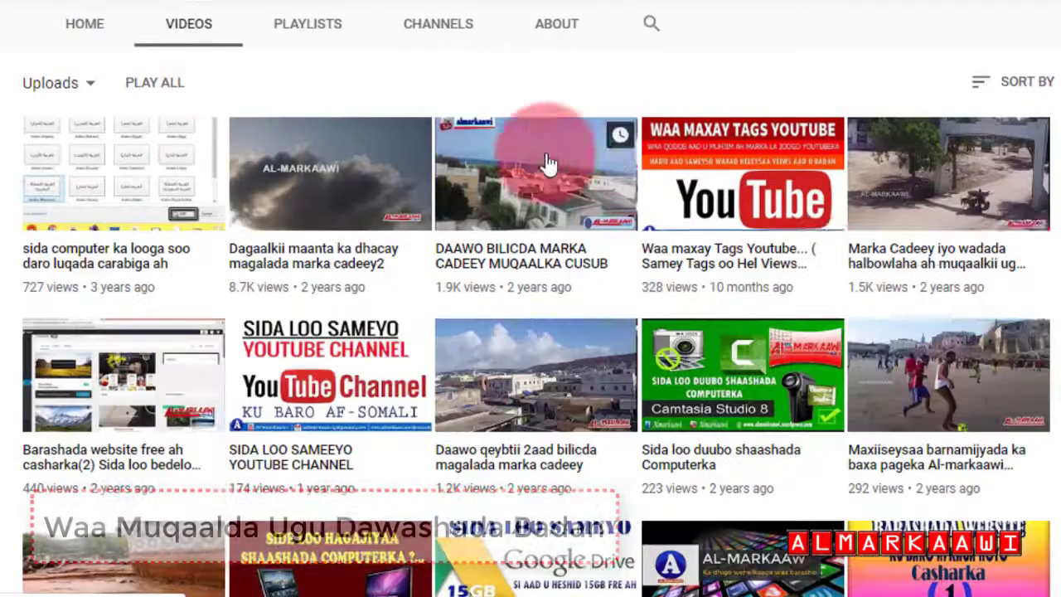
- Look through the sorted videos, return to channel customization and set the sort order to Date added (newest)
{"action": "scroll", "coordinate": [531, 299], "scroll_direction": "up", "scroll_amount": 1}
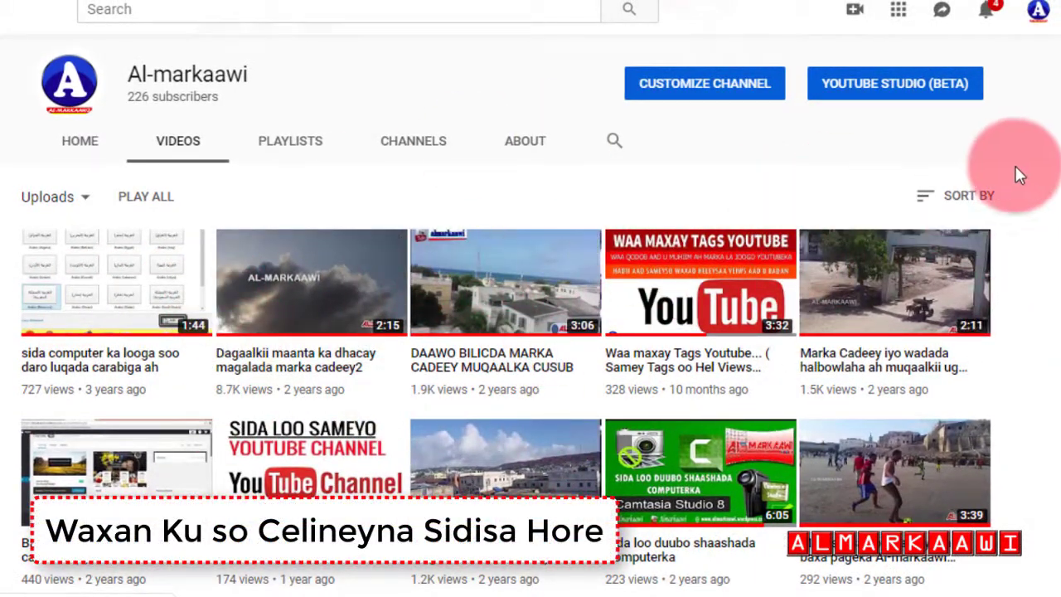
{"action": "left_click_drag", "start_coordinate": [1054, 162], "coordinate": [1054, 501]}
{"action": "left_click_drag", "start_coordinate": [1060, 452], "coordinate": [1060, 446]}
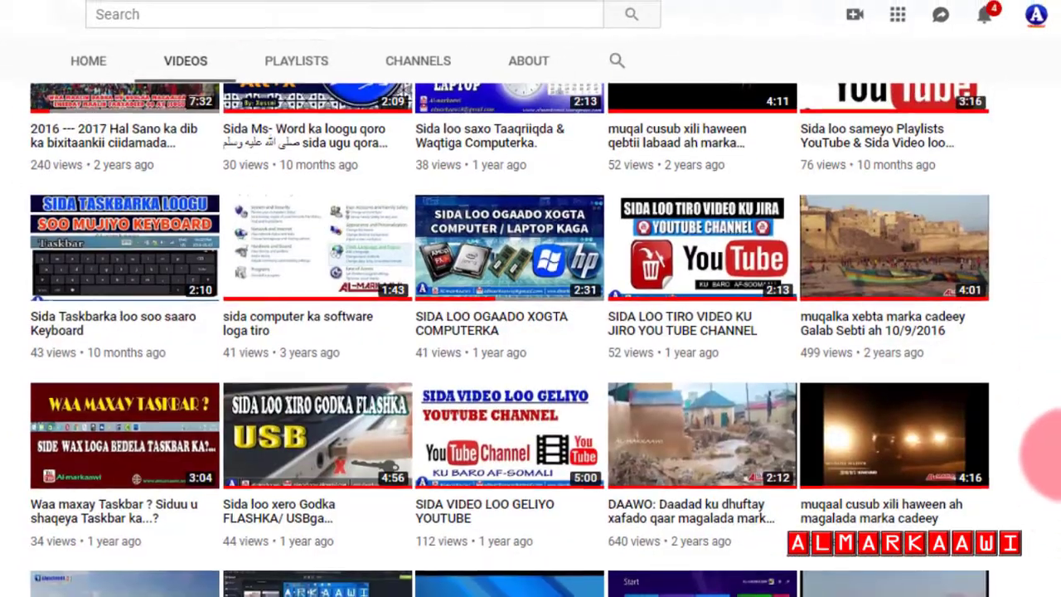
{"action": "left_click", "coordinate": [737, 236]}
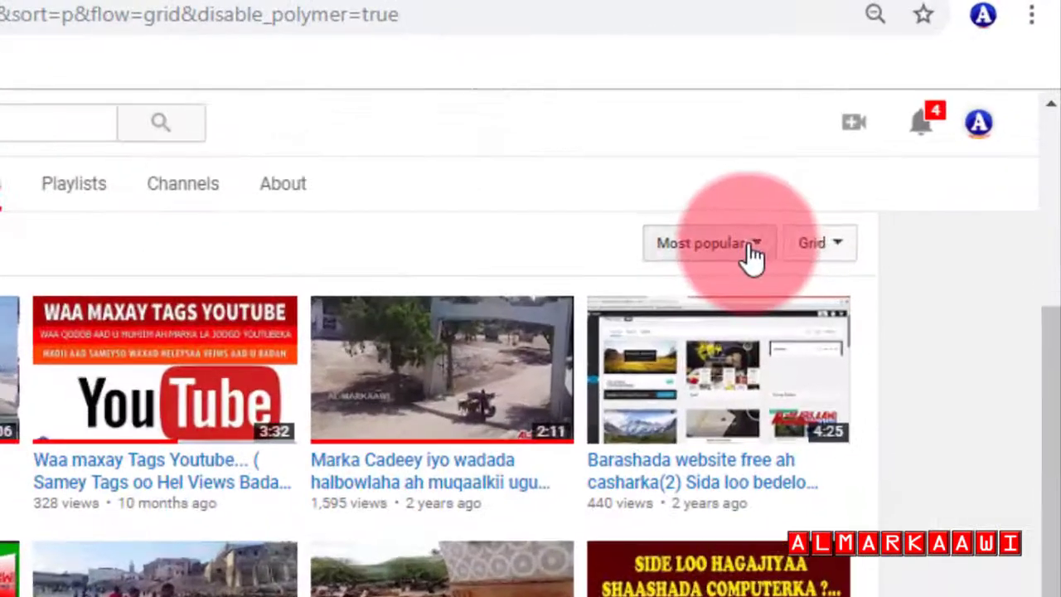
{"action": "left_click", "coordinate": [879, 149]}
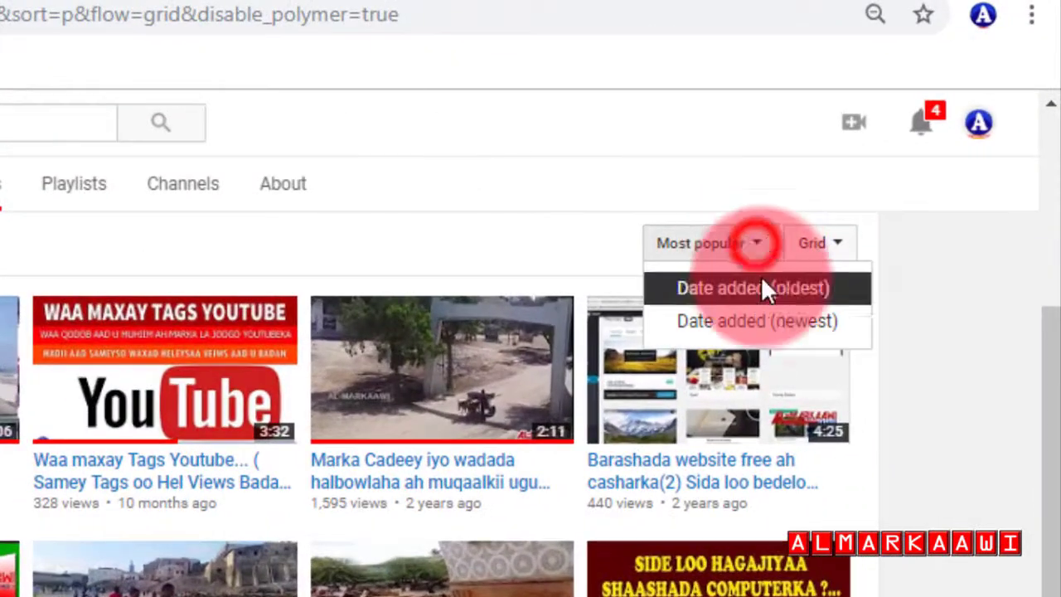
{"action": "left_click", "coordinate": [790, 323]}
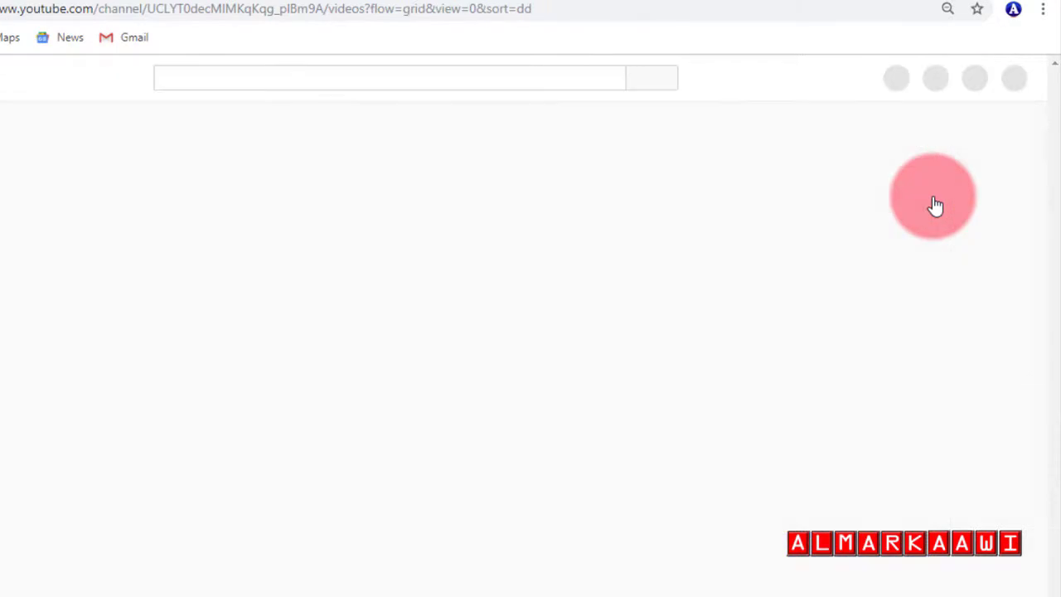